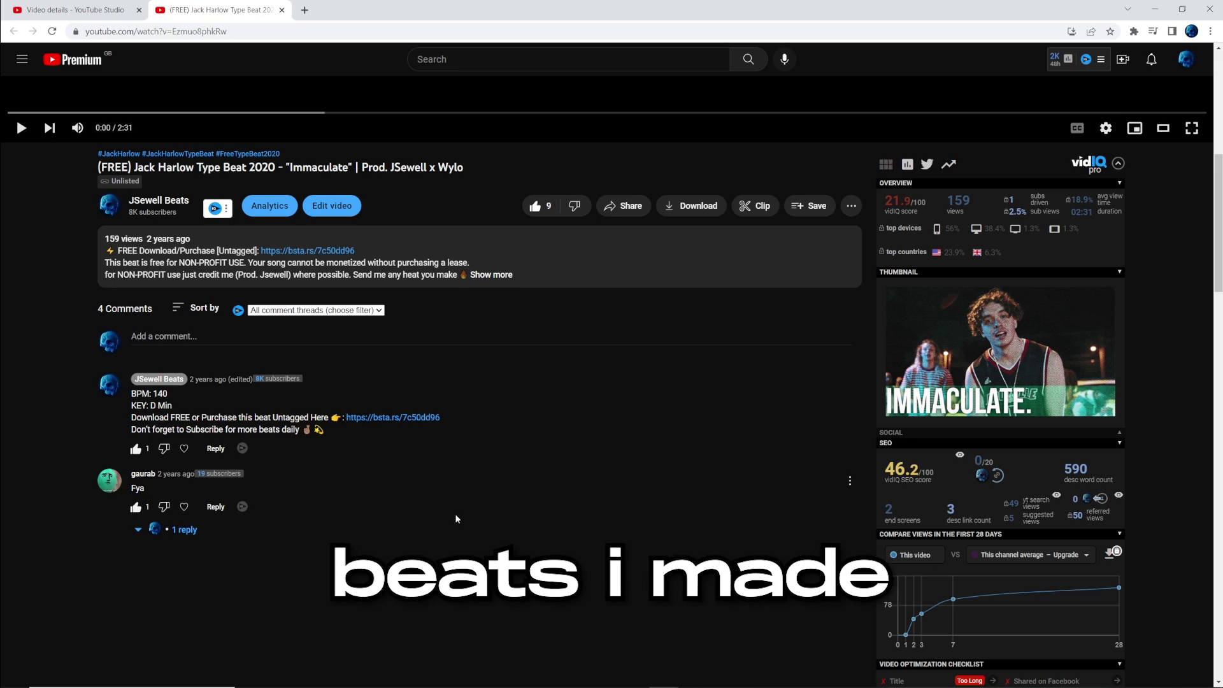
Expand the full description of the beat video and start its playback.
click(269, 508)
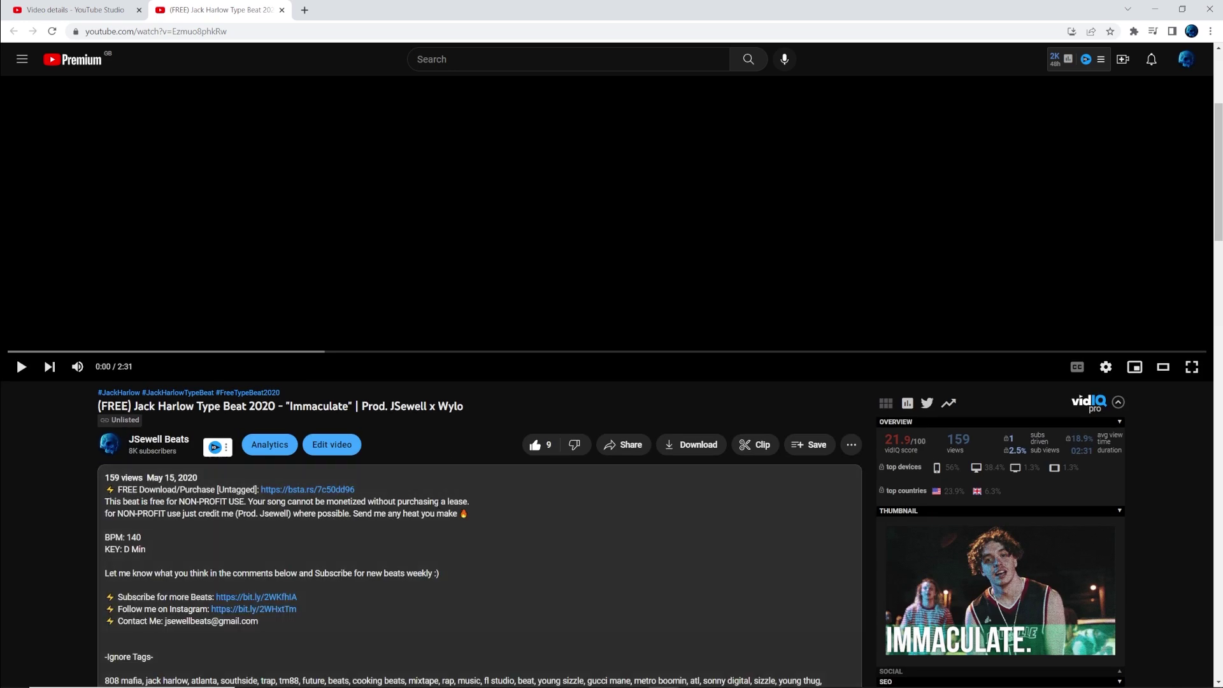
key(space)
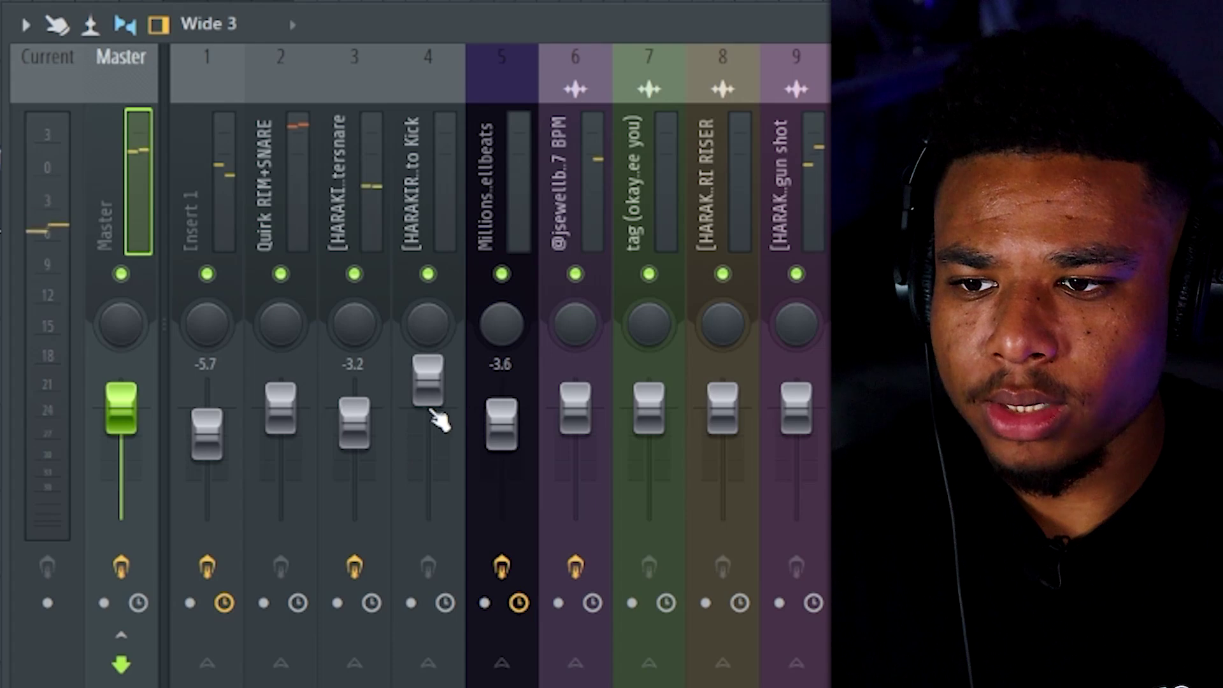
Reset the volume faders of mixer tracks 5, 3 and 1 to their default level.
right_click(501, 414)
click(570, 361)
right_click(370, 419)
click(421, 361)
right_click(220, 437)
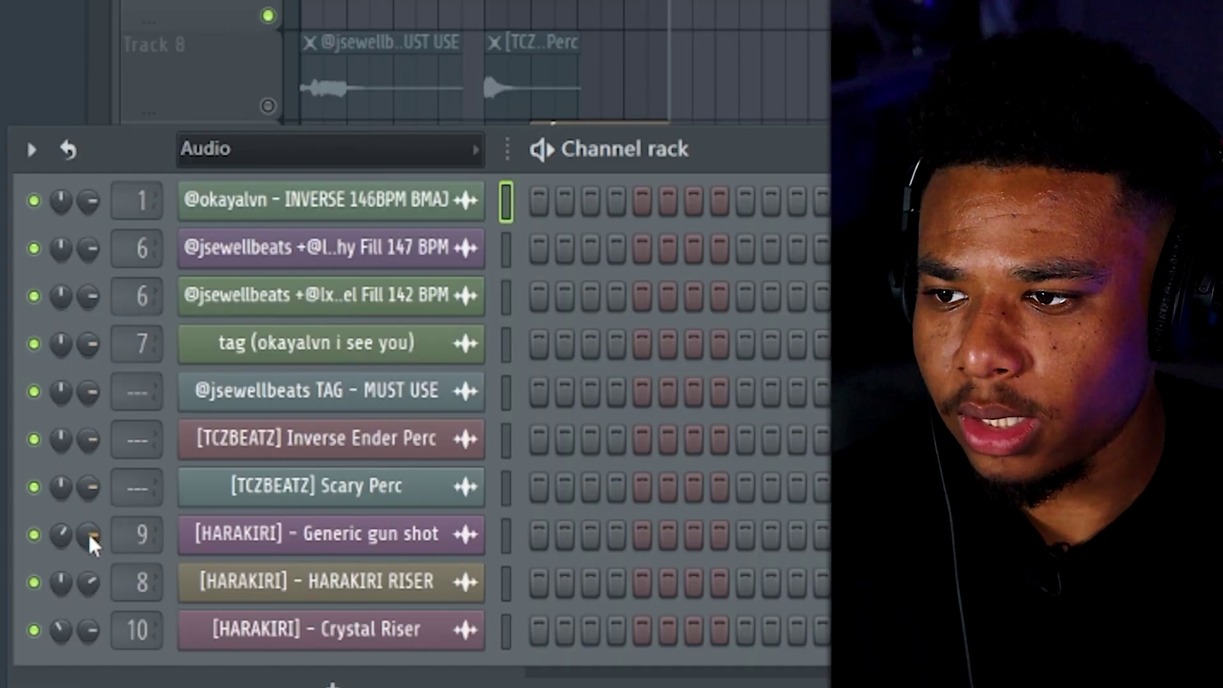
Reset the channel volumes of the Generic gun shot, HARAKIRI RISER and Crystal Riser samples.
right_click(89, 537)
click(128, 526)
right_click(93, 583)
click(140, 525)
right_click(93, 631)
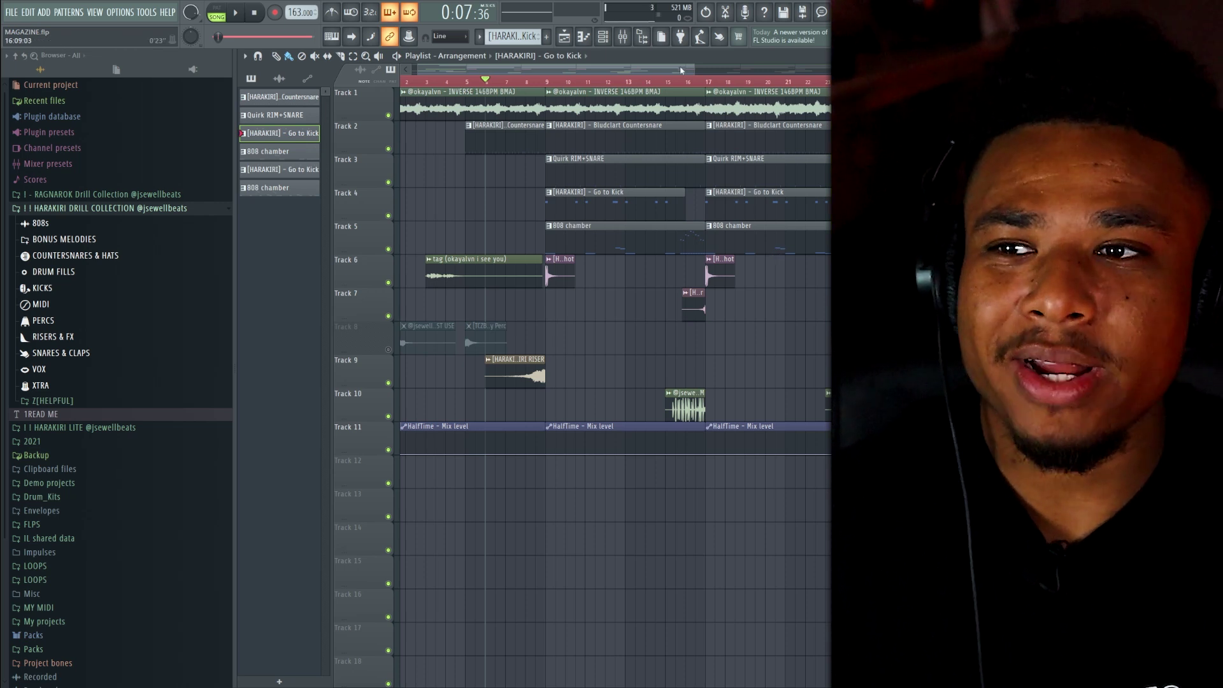
Lower the Insert 1 mixer fader to -5.2 dB and the countersnare mixer fader to -4.2 dB.
click(615, 42)
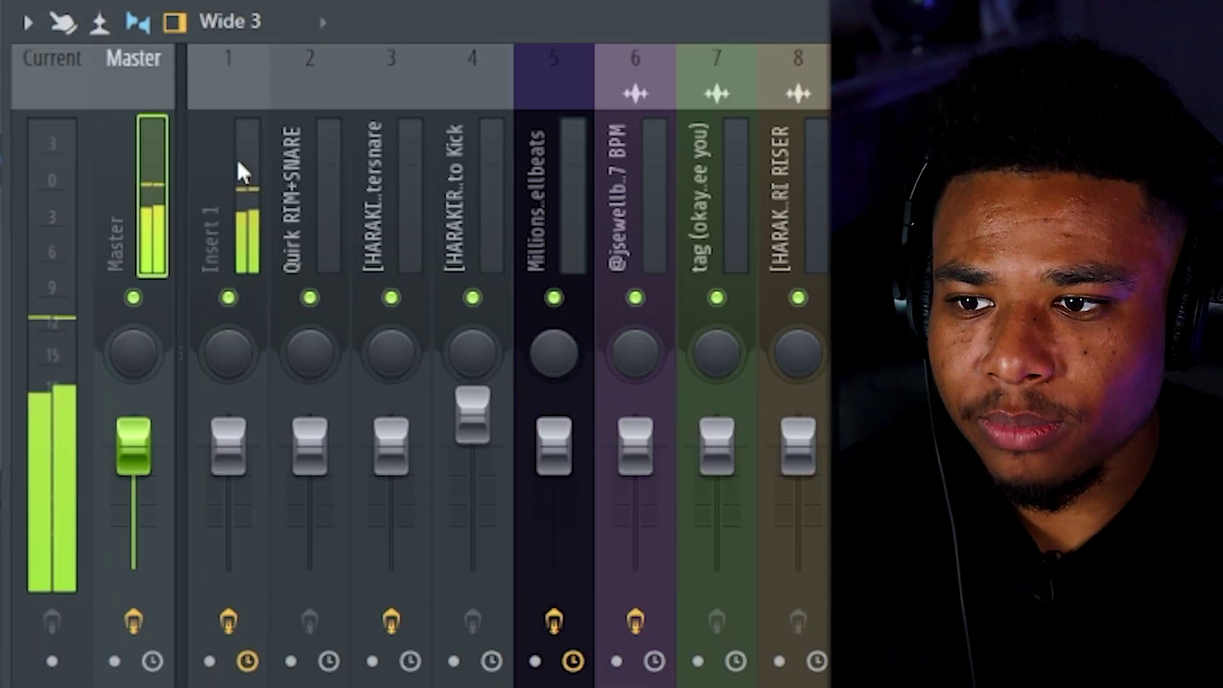
click(241, 164)
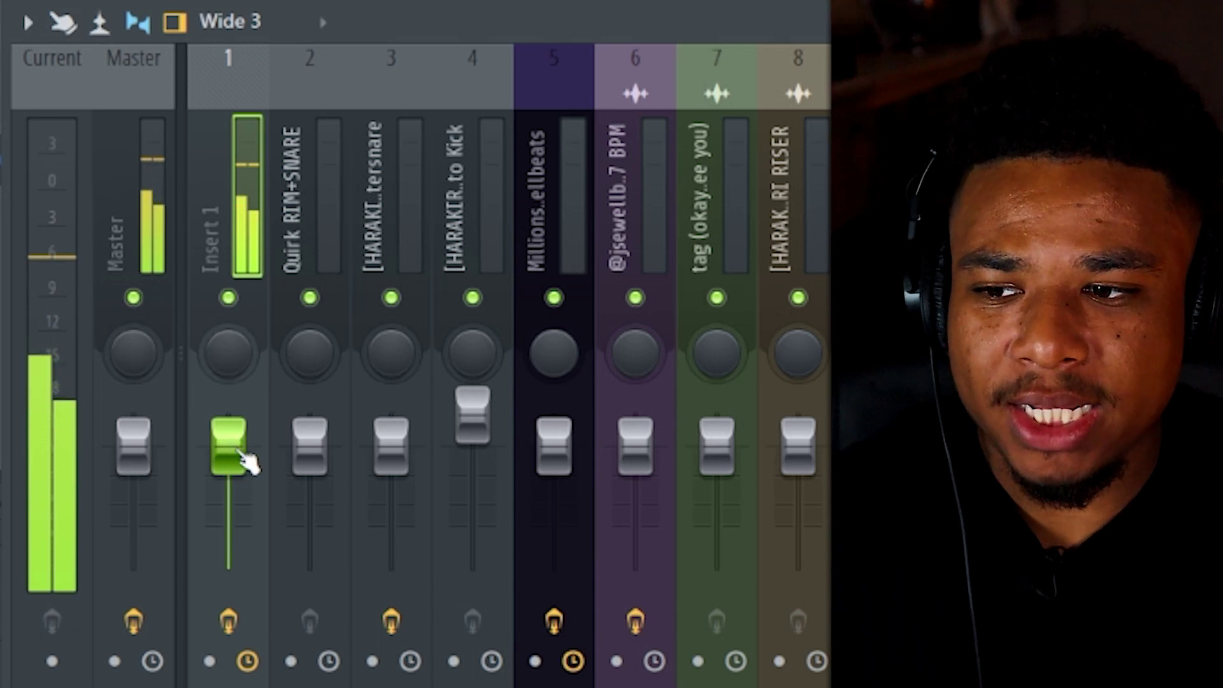
drag(229, 451, 229, 472)
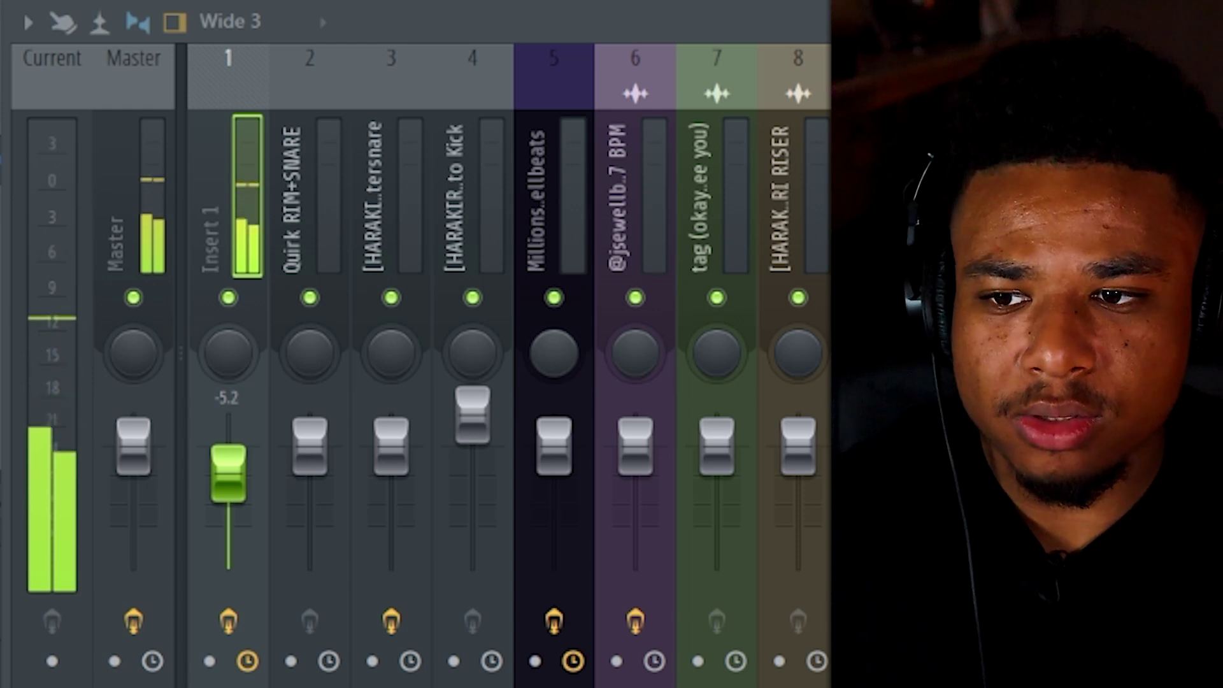
click(405, 169)
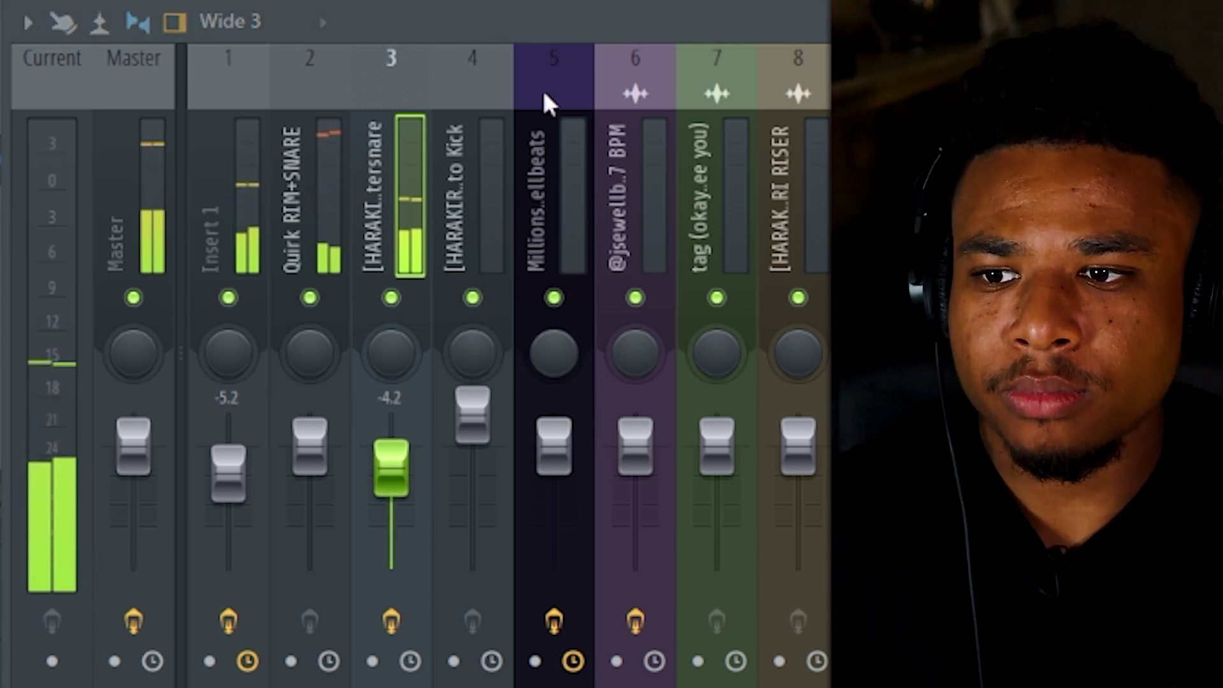
Play the looped section and lower the fader of mixer track 5 to -5.0 dB.
click(334, 186)
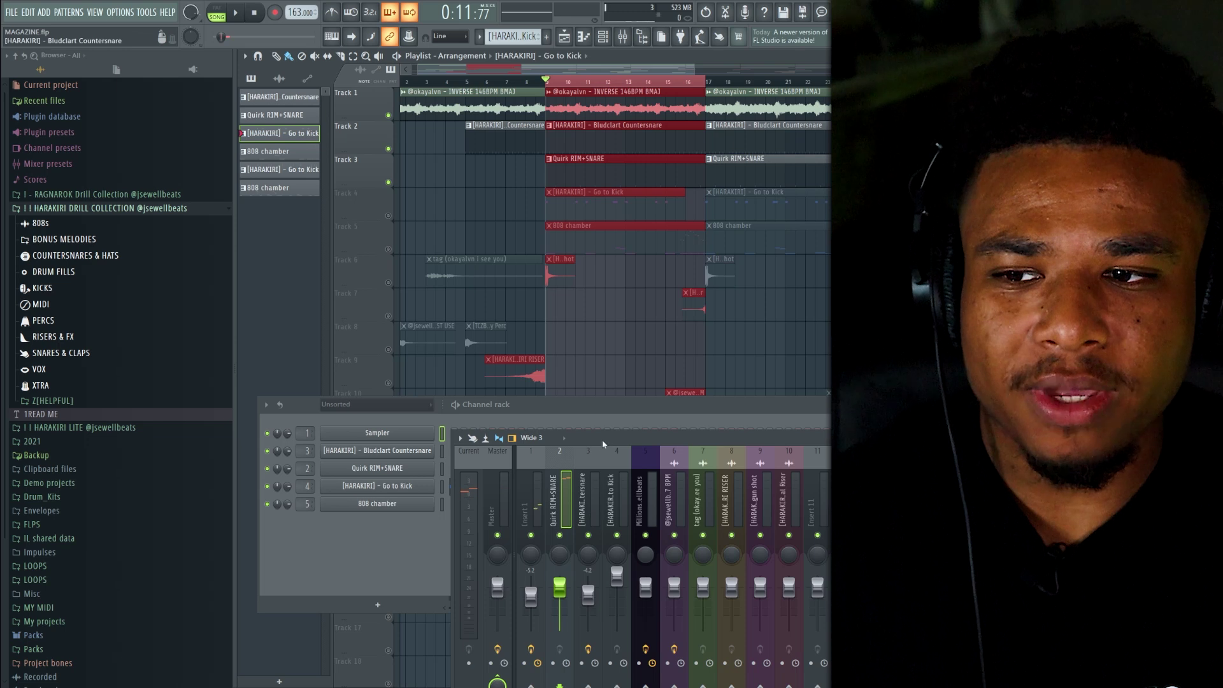
drag(603, 440, 619, 420)
key(space)
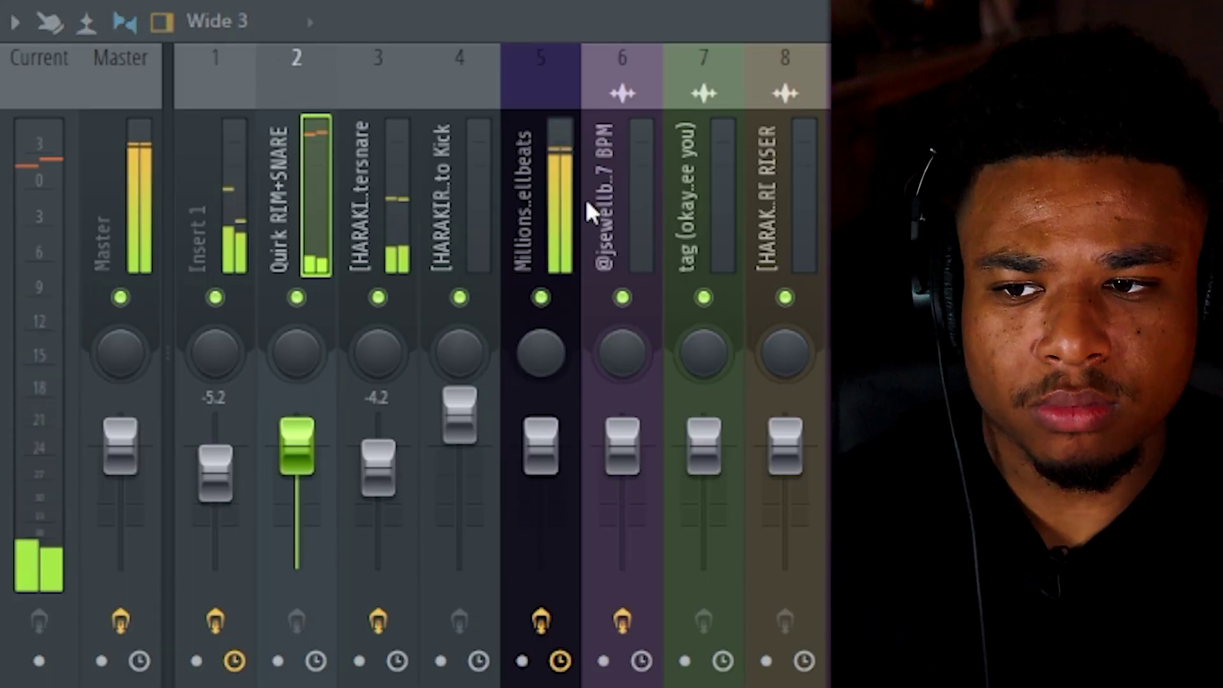
click(553, 190)
drag(570, 457, 541, 472)
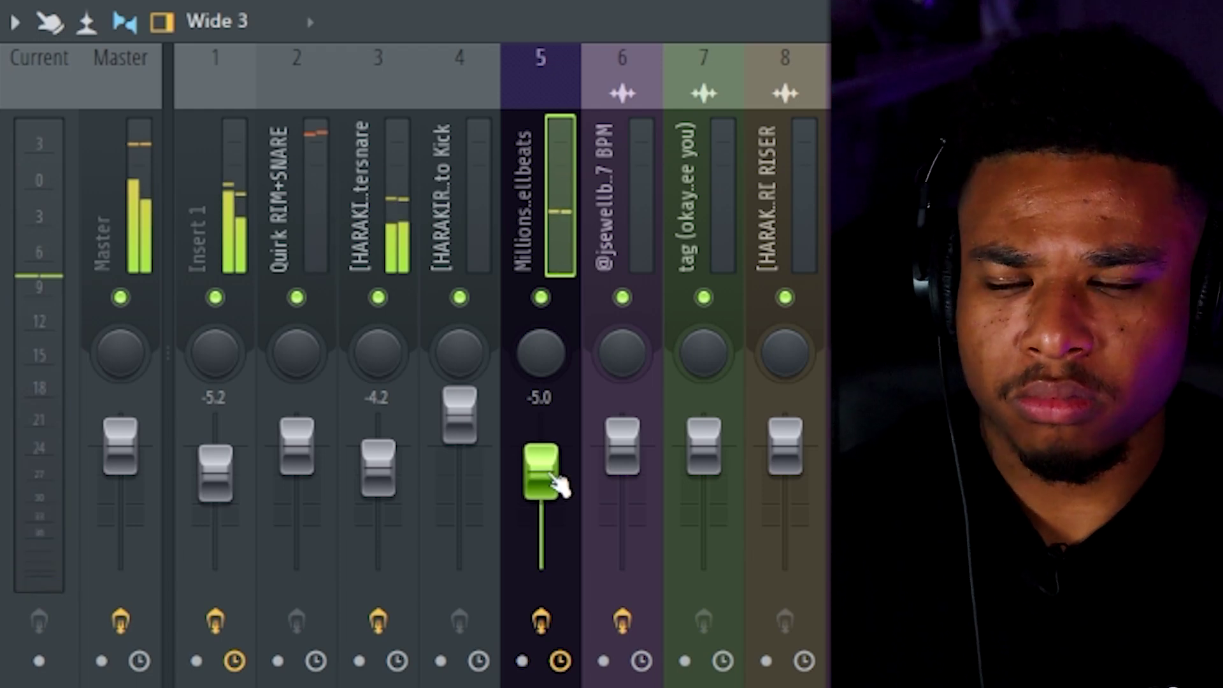
Reset the volume fader of the Go to Kick mixer track.
click(433, 316)
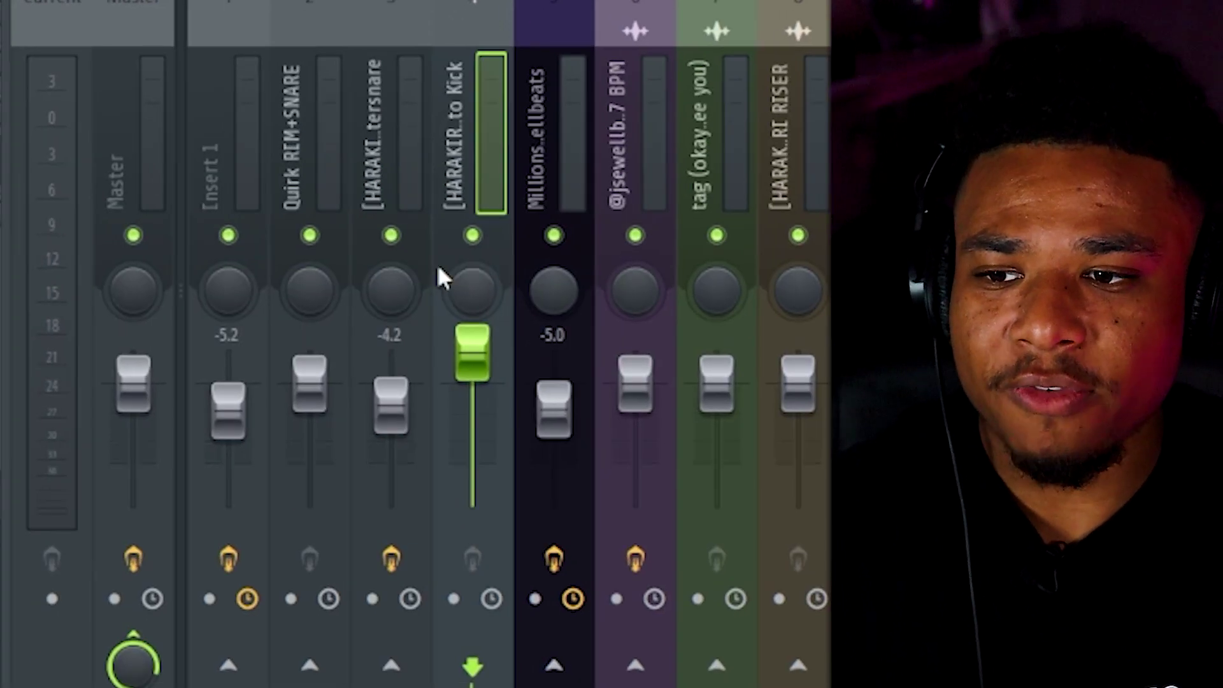
right_click(488, 370)
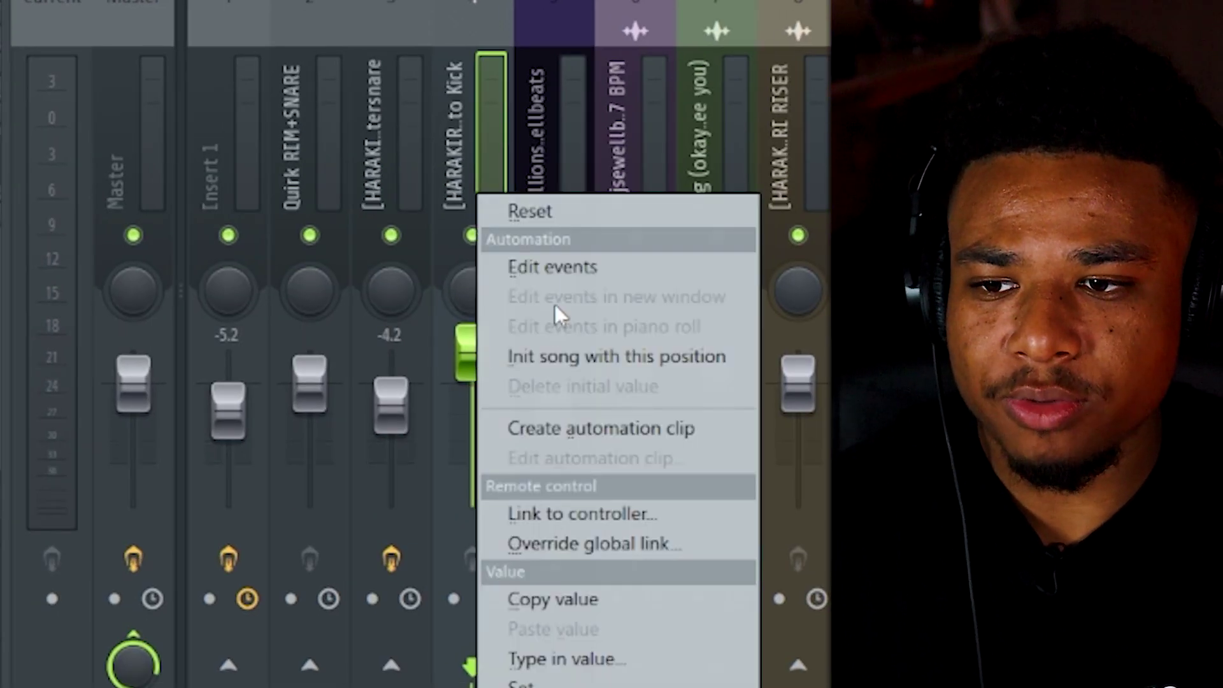
click(561, 212)
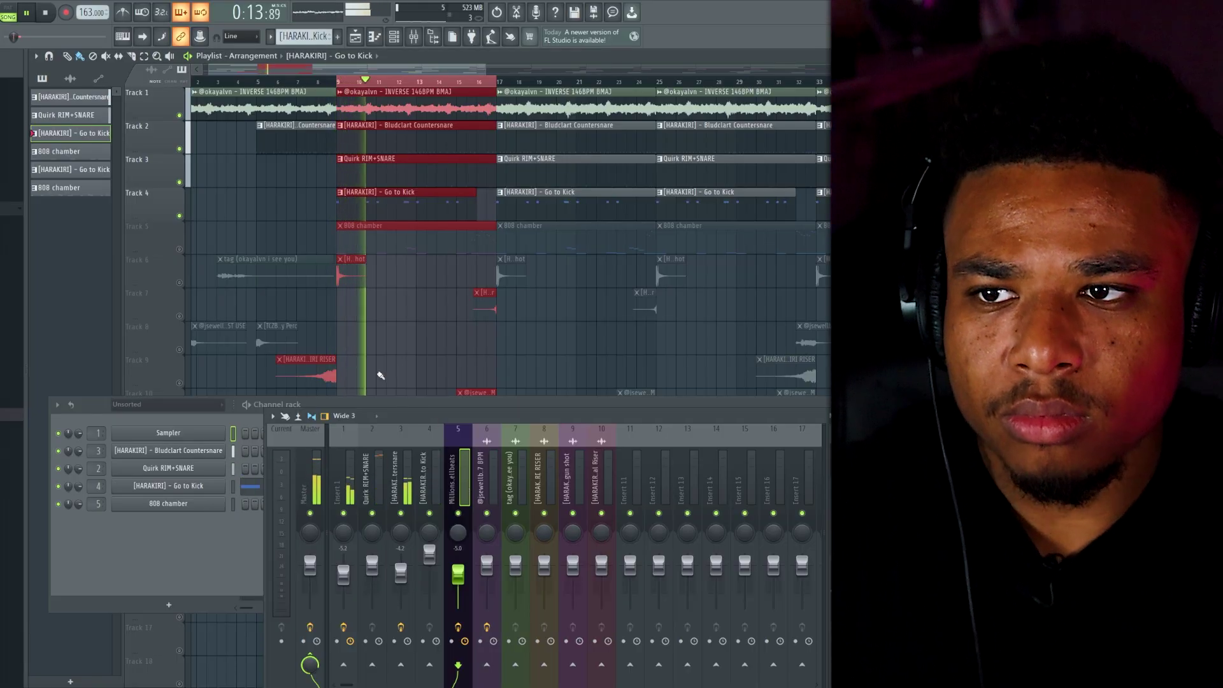
Unmute the 808 chamber playlist track and extend the loop selection to bar 25 during playback.
click(179, 250)
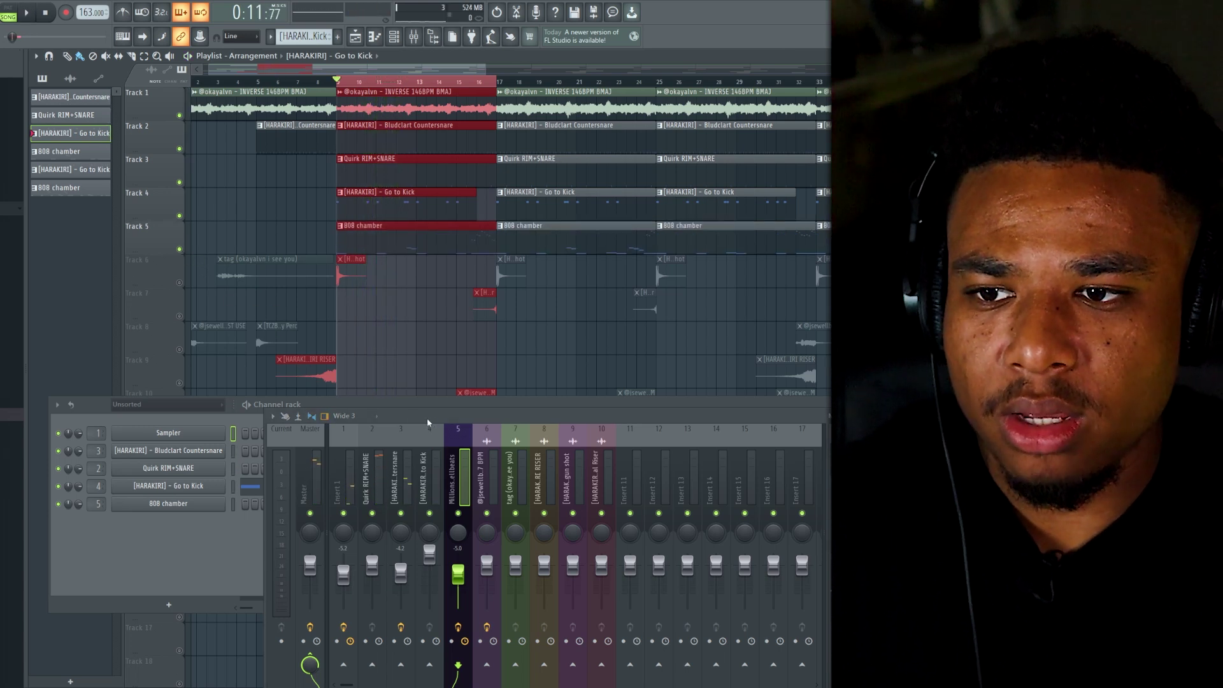
key(space)
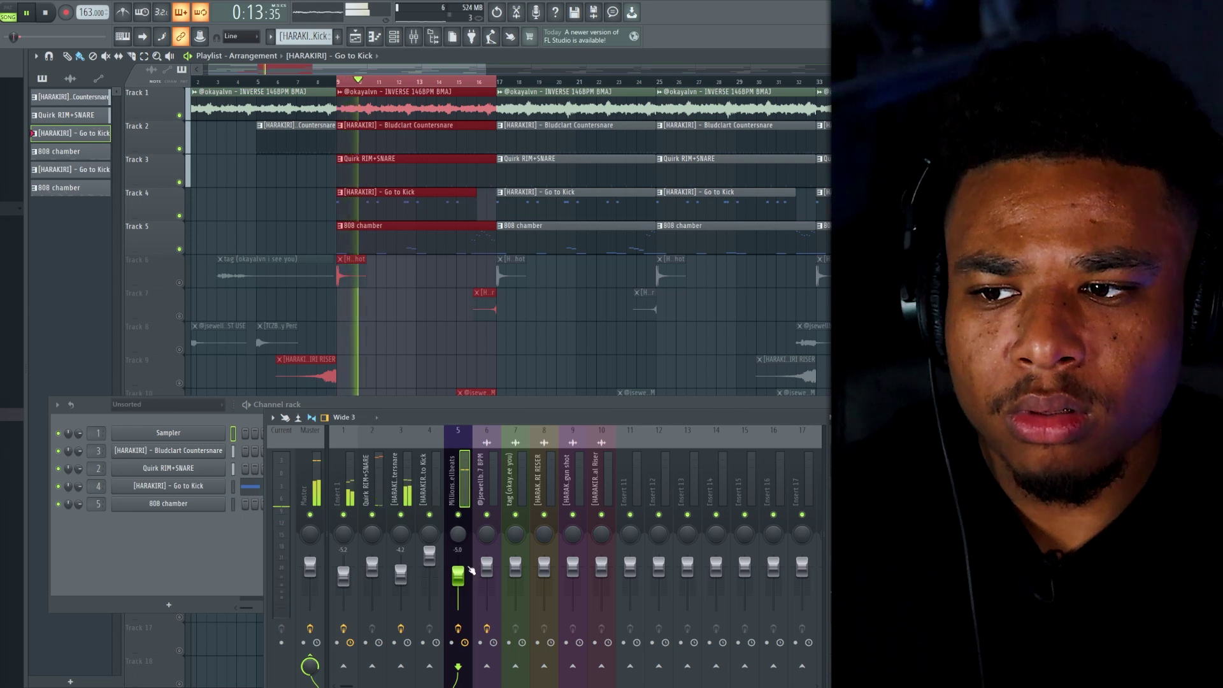
ctrl+shift+click(657, 88)
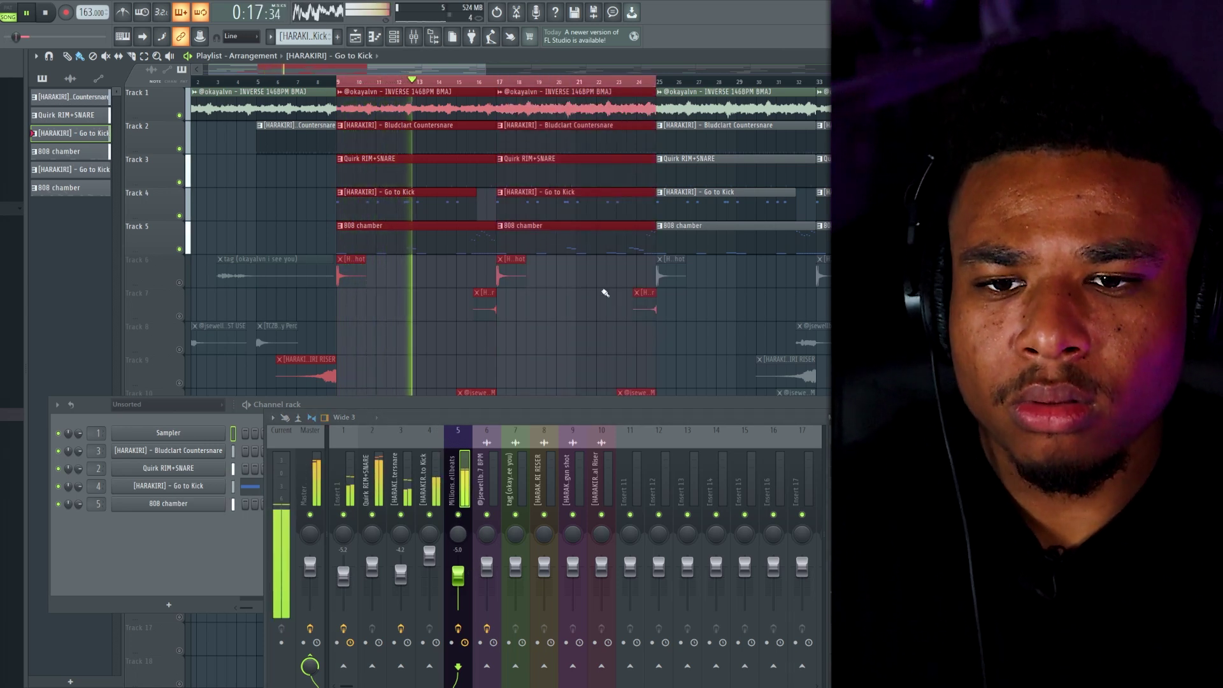
Hide the mixer and channel rack and unmute the HalfTime mix level automation on playlist track 11.
key(F9)
key(F6)
key(space)
click(179, 450)
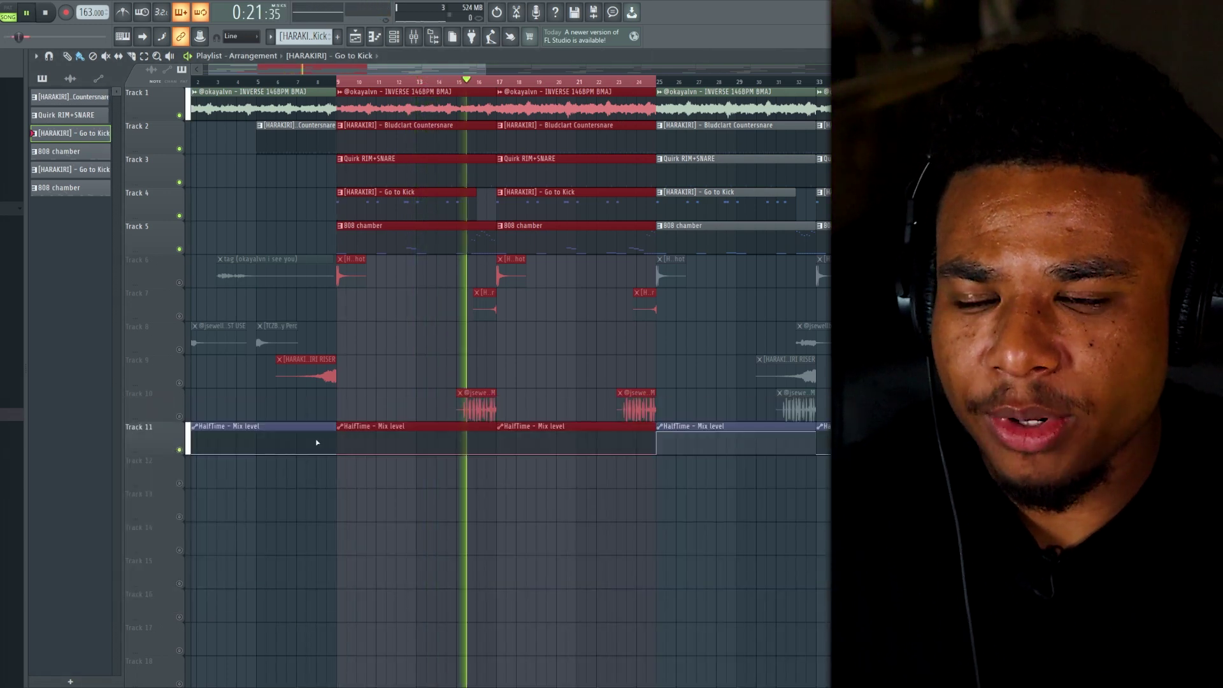
Unmute the drum fill on playlist track 10 and lower its fader on mixer track 6 after listening.
key(space)
click(180, 417)
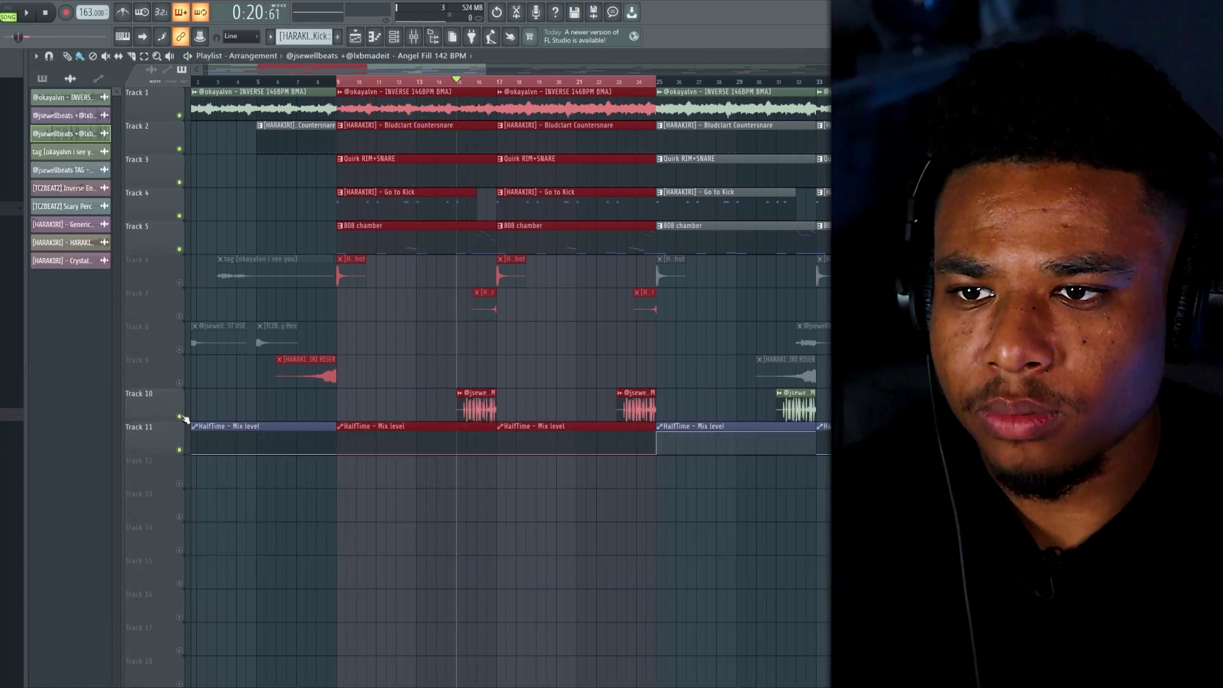
key(space)
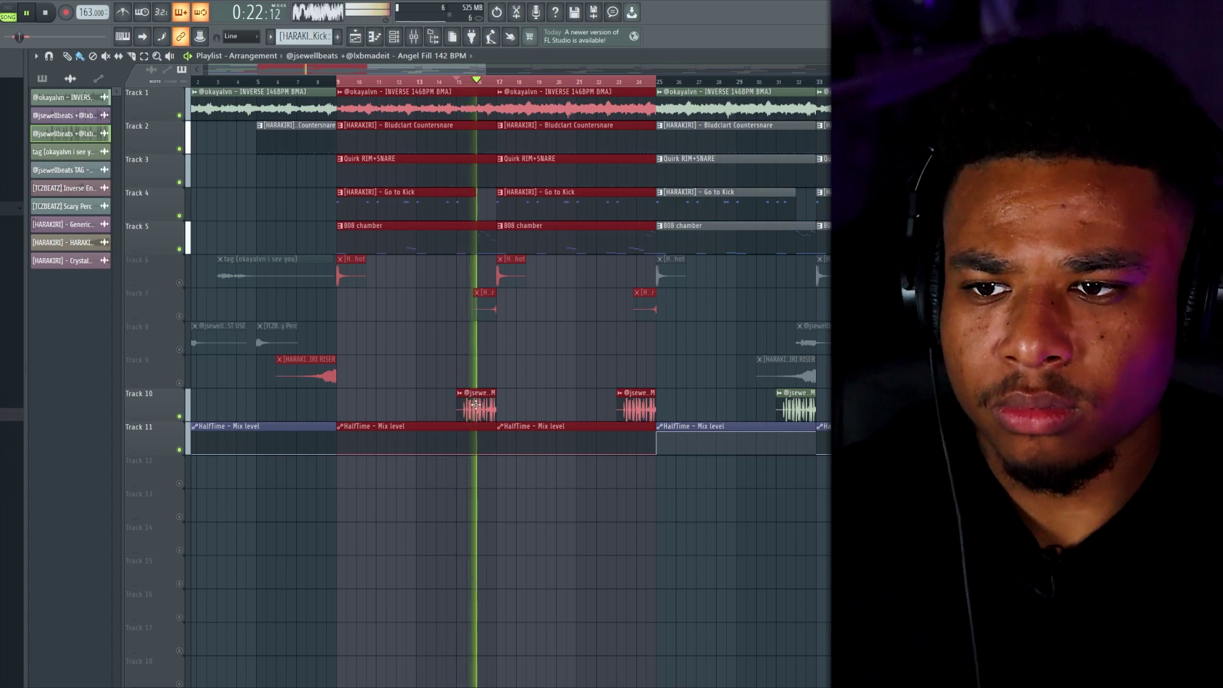
key(space)
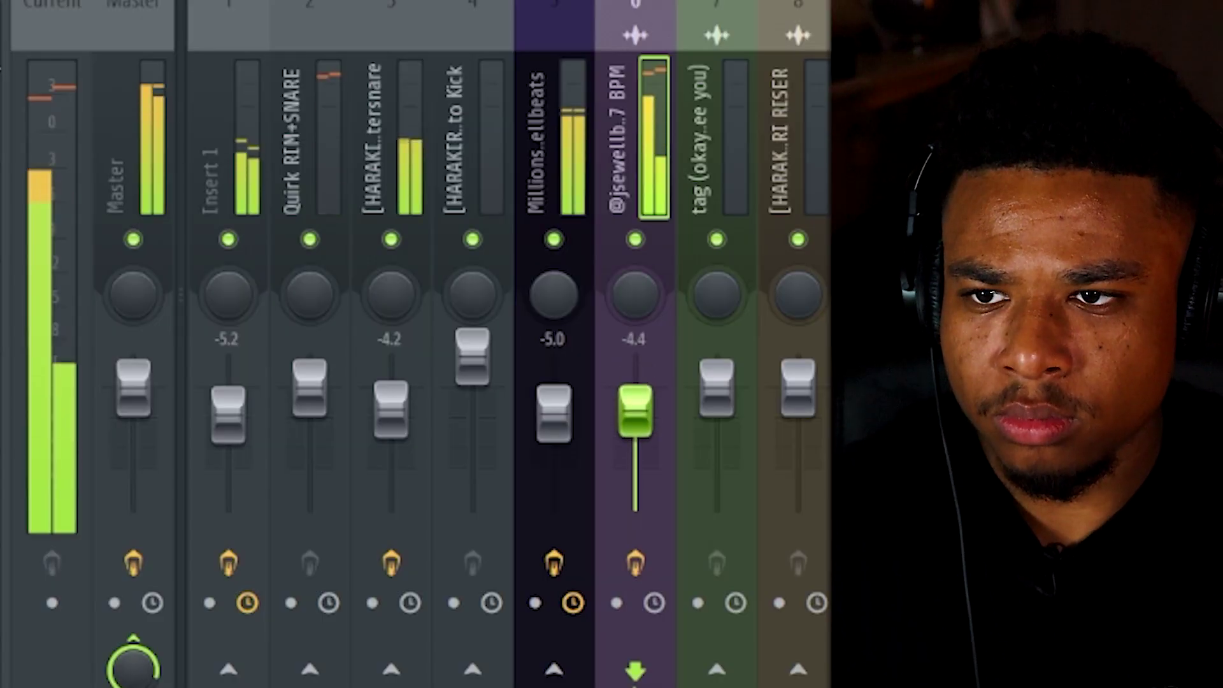
drag(649, 424, 650, 439)
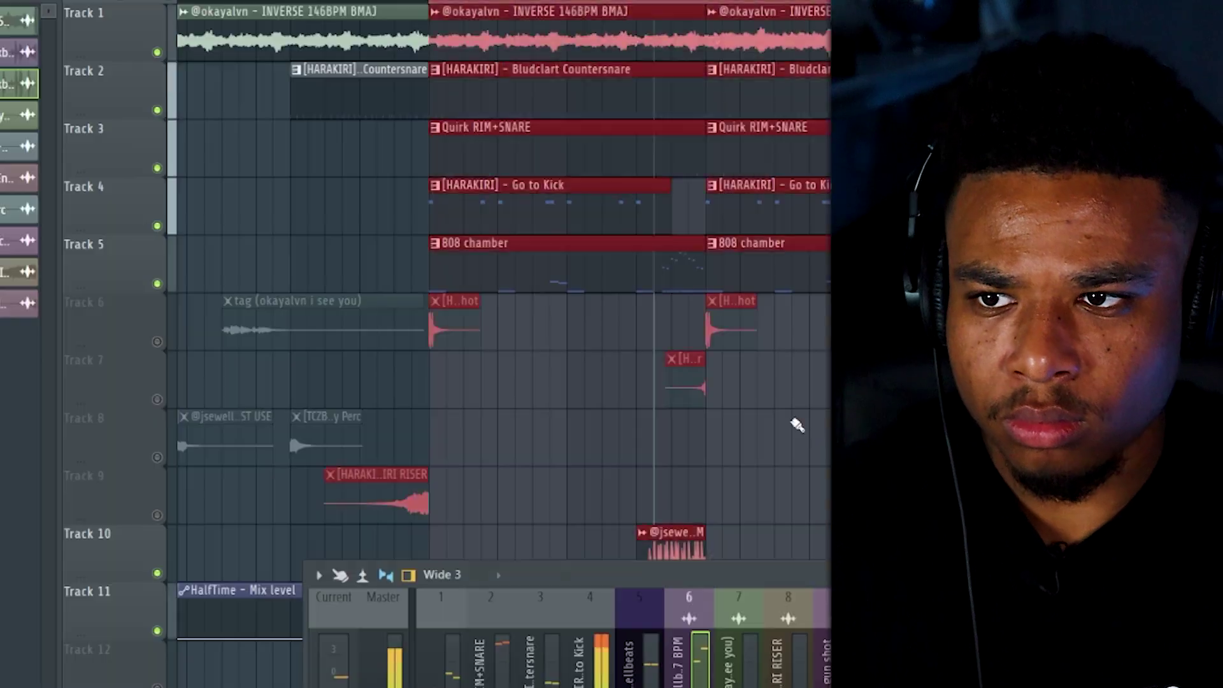
Unmute the Crystal Riser on playlist track 7, check its clip settings and play it in the mix.
key(ctrl+d)
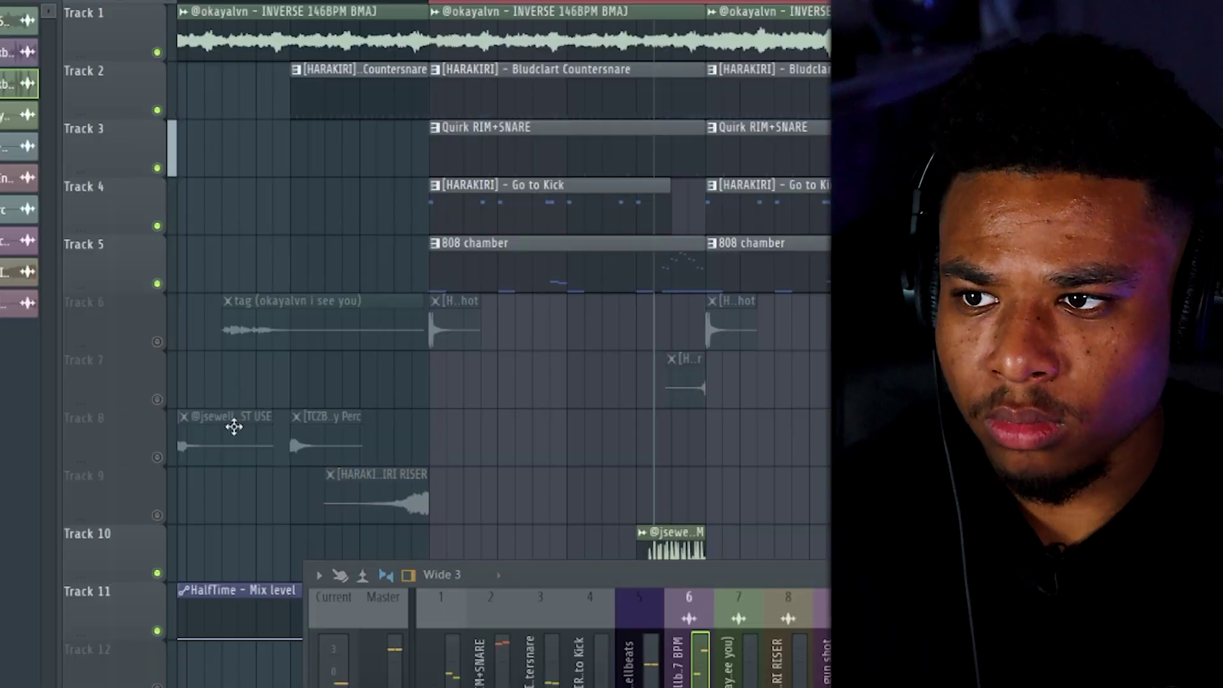
double_click(676, 383)
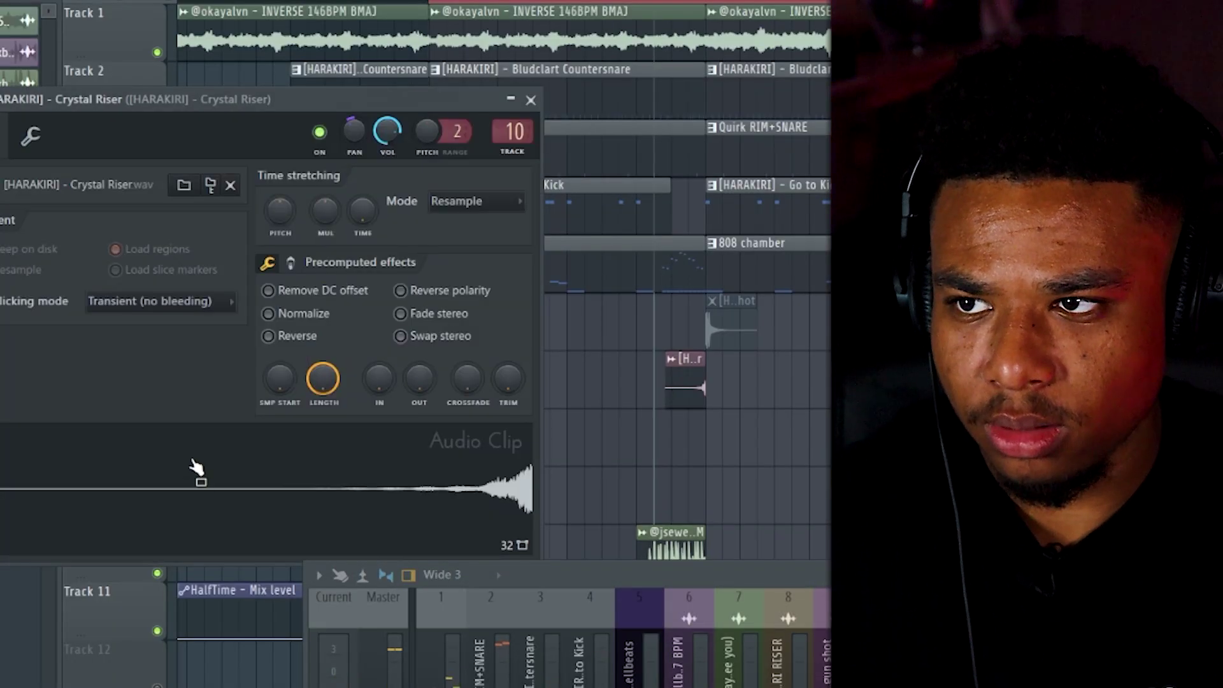
click(530, 100)
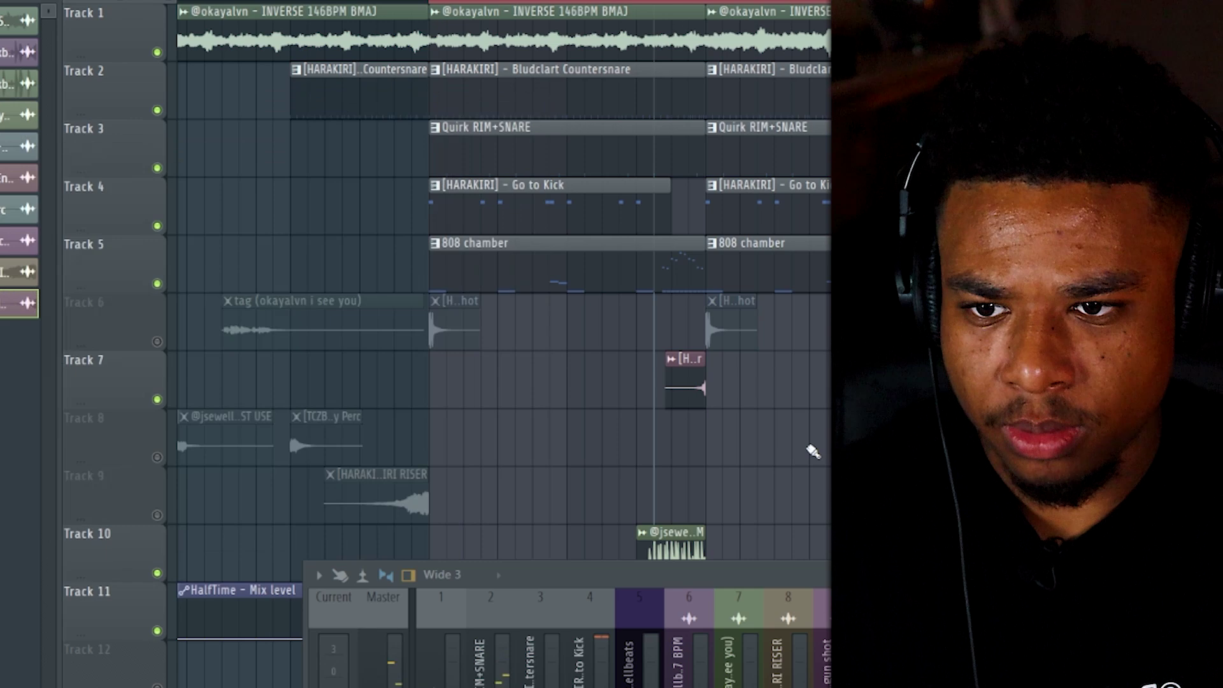
key(space)
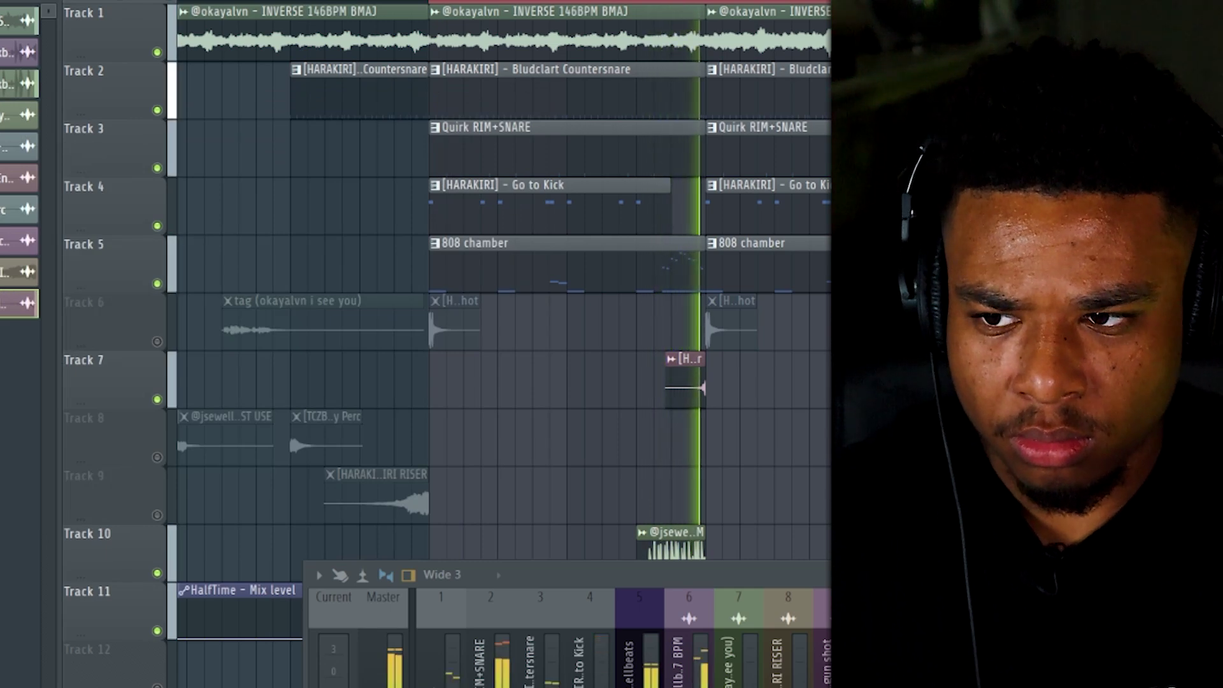
key(space)
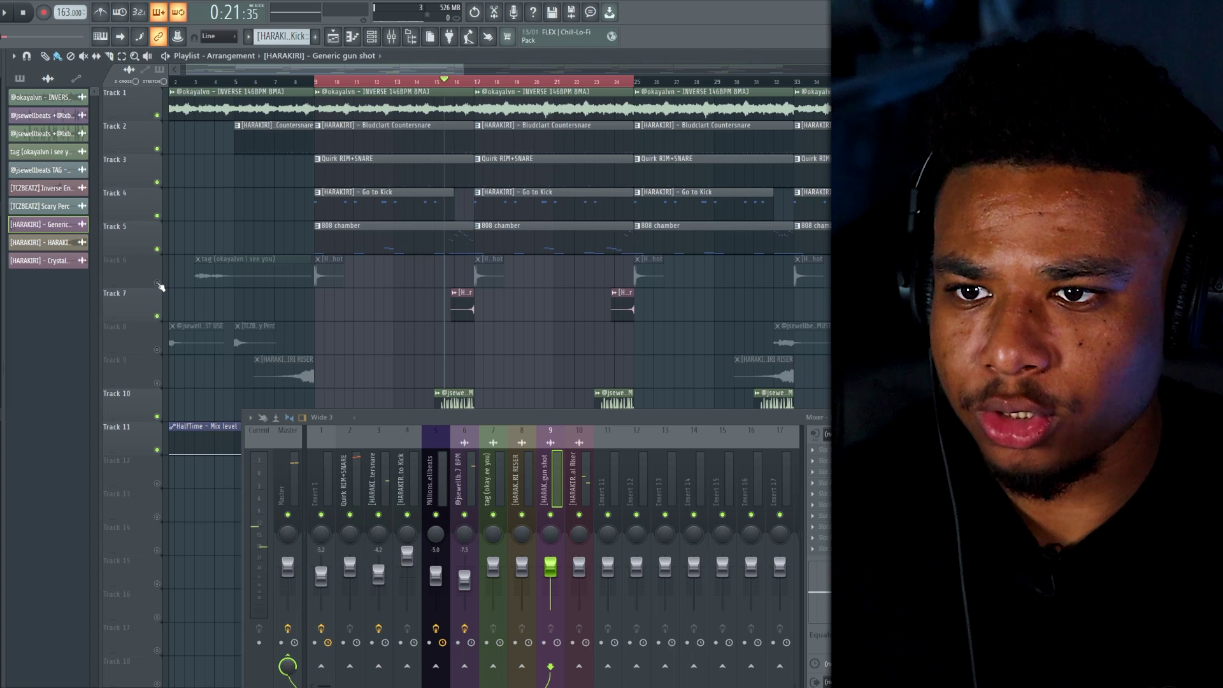
Unmute playlist track 6 and slightly lower the Generic gun shot's fader on mixer track 9 during playback.
click(158, 283)
key(space)
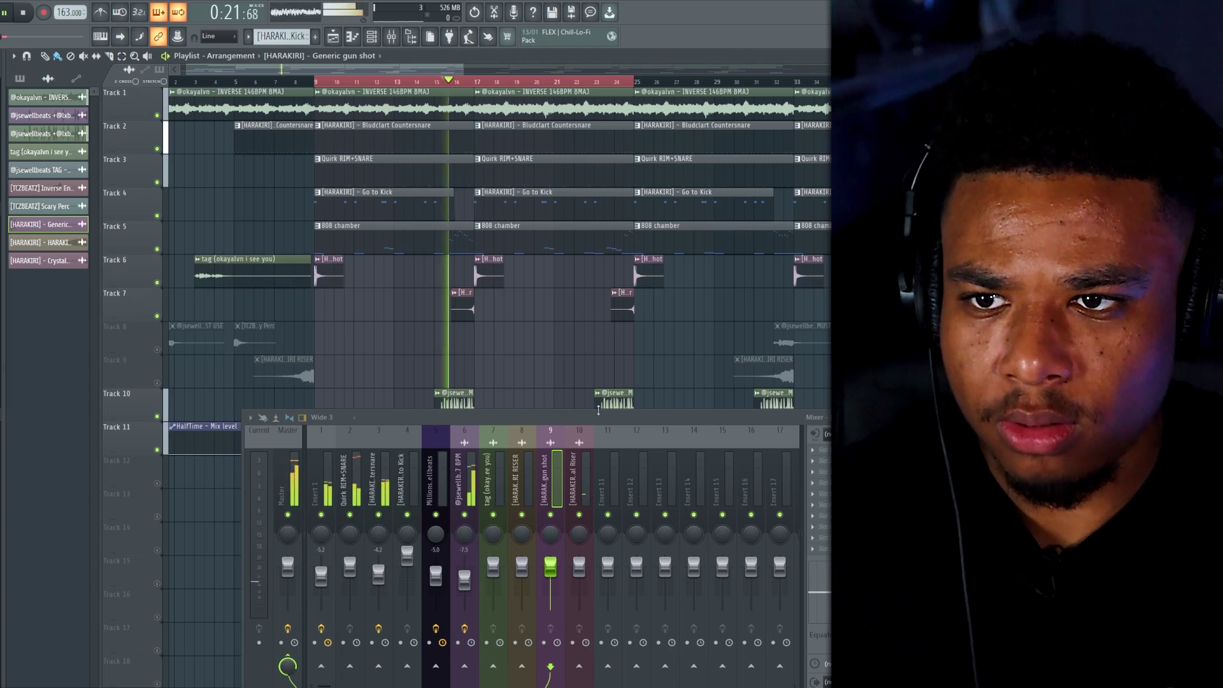
double_click(497, 276)
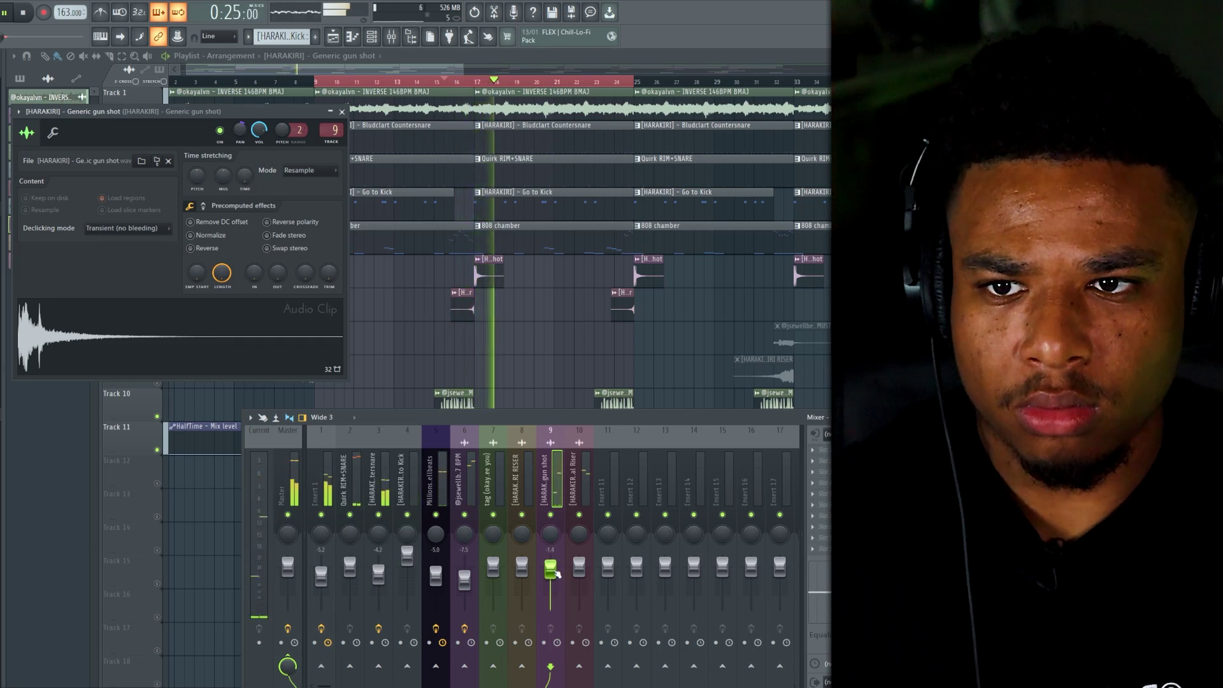
key(F9)
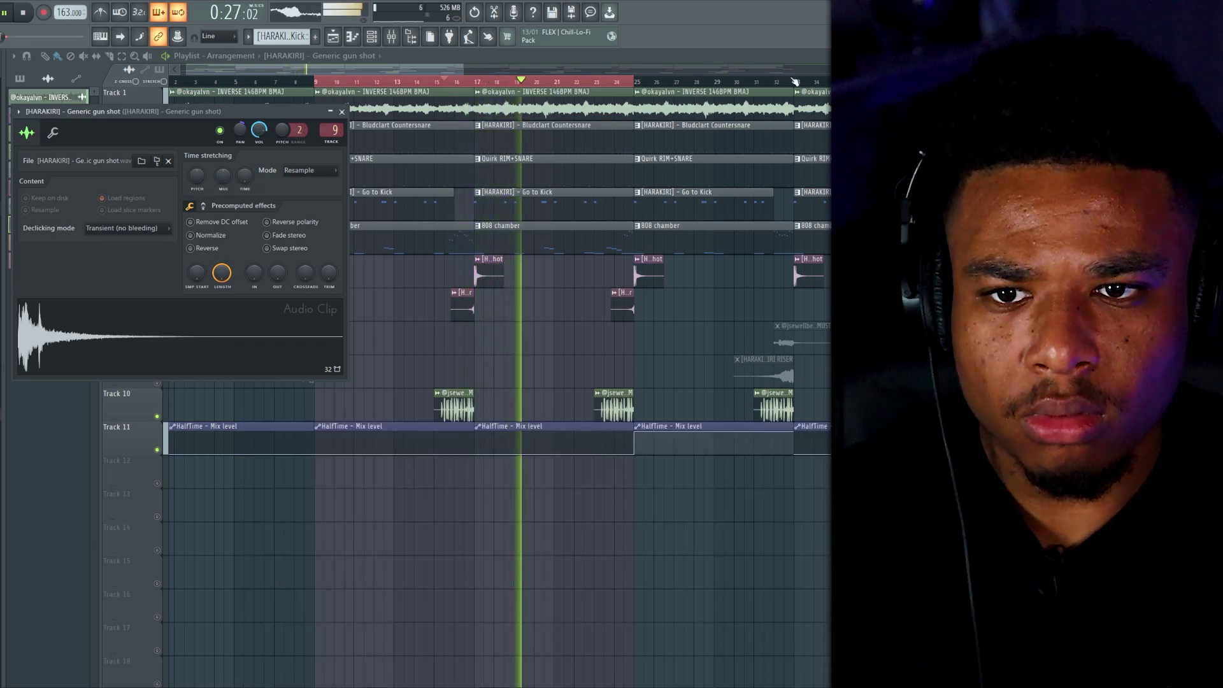
Extend the loop selection from bar 9 to bar 41 and unmute playlist tracks 8 and 9.
drag(954, 82, 315, 82)
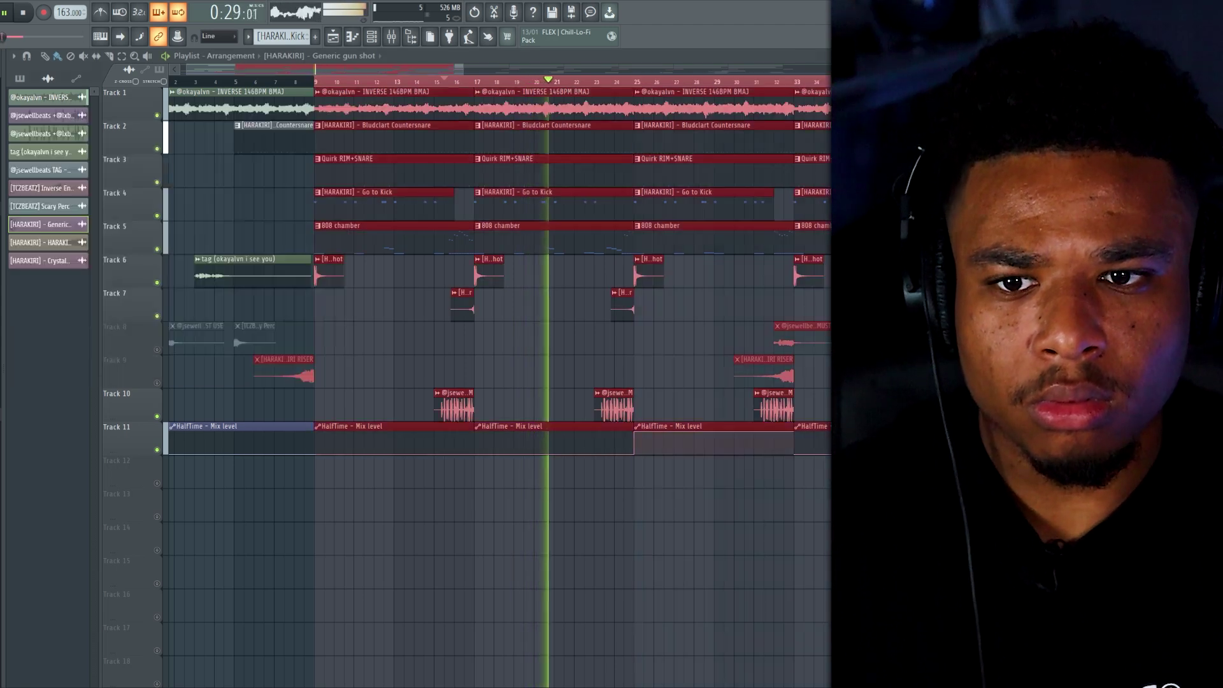
ctrl+click(210, 385)
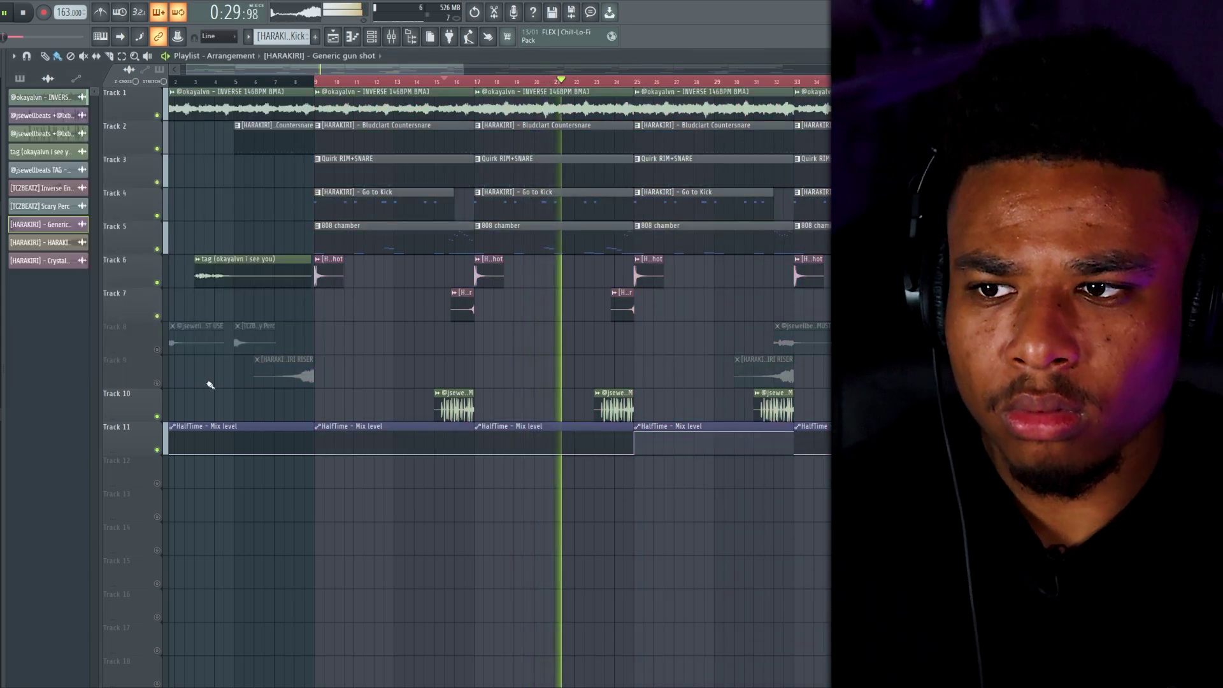
click(158, 349)
click(157, 383)
Check the HARAKIRI RISER clip's channel settings while the section around bar 33 plays.
double_click(299, 376)
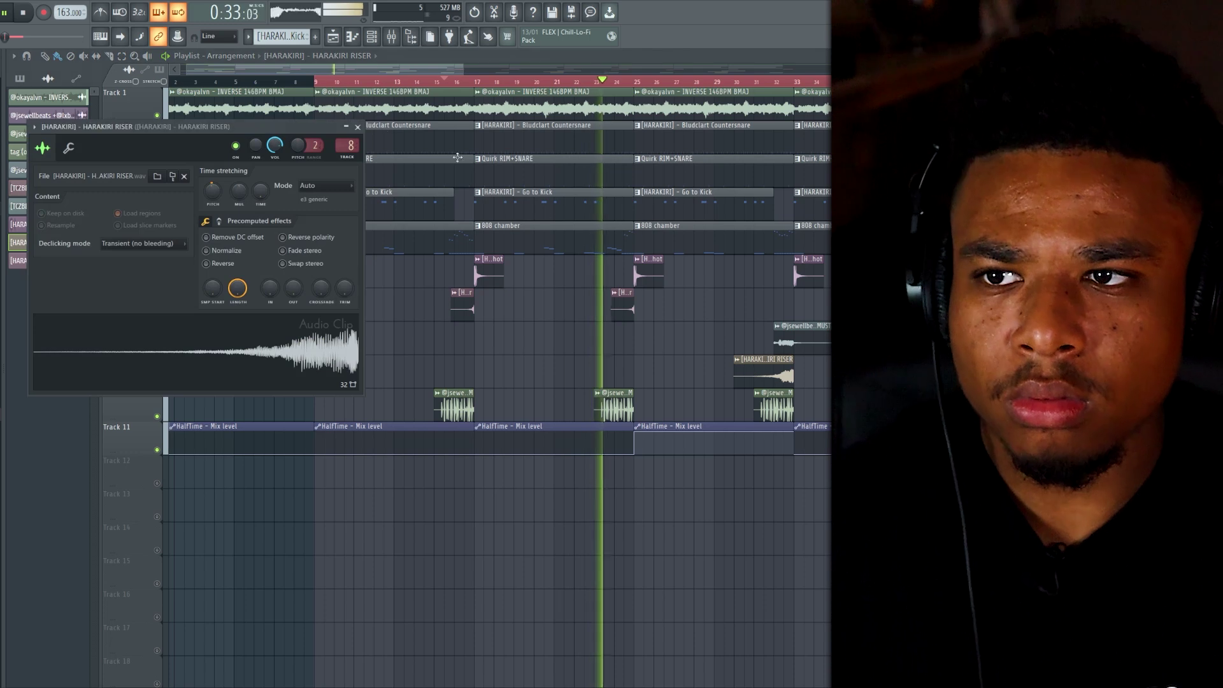
drag(290, 133, 287, 158)
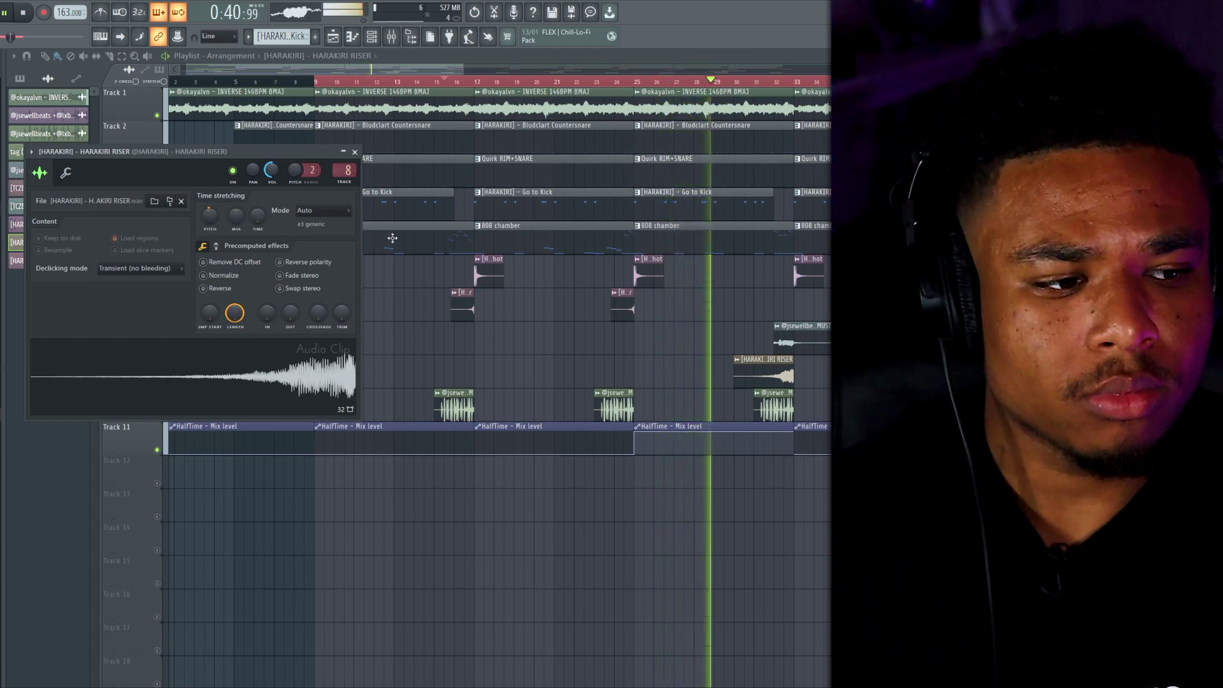
scroll(599, 369, up, 1)
scroll(601, 368, down, 2)
scroll(600, 368, down, 2)
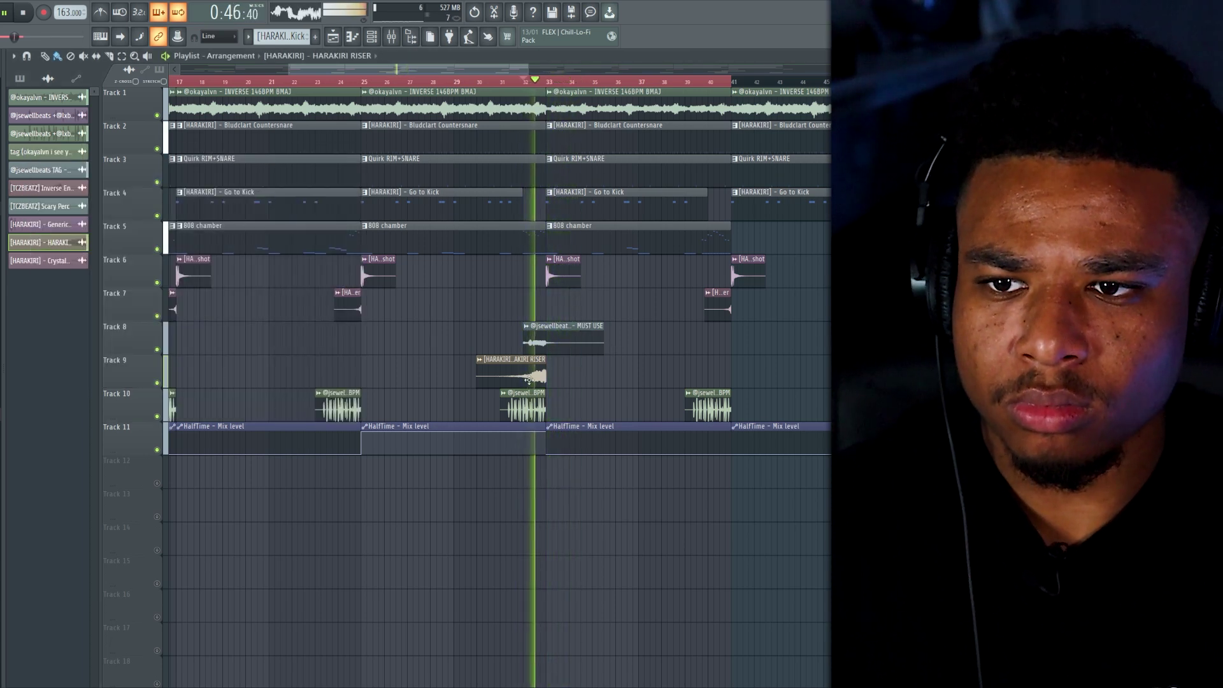
double_click(529, 381)
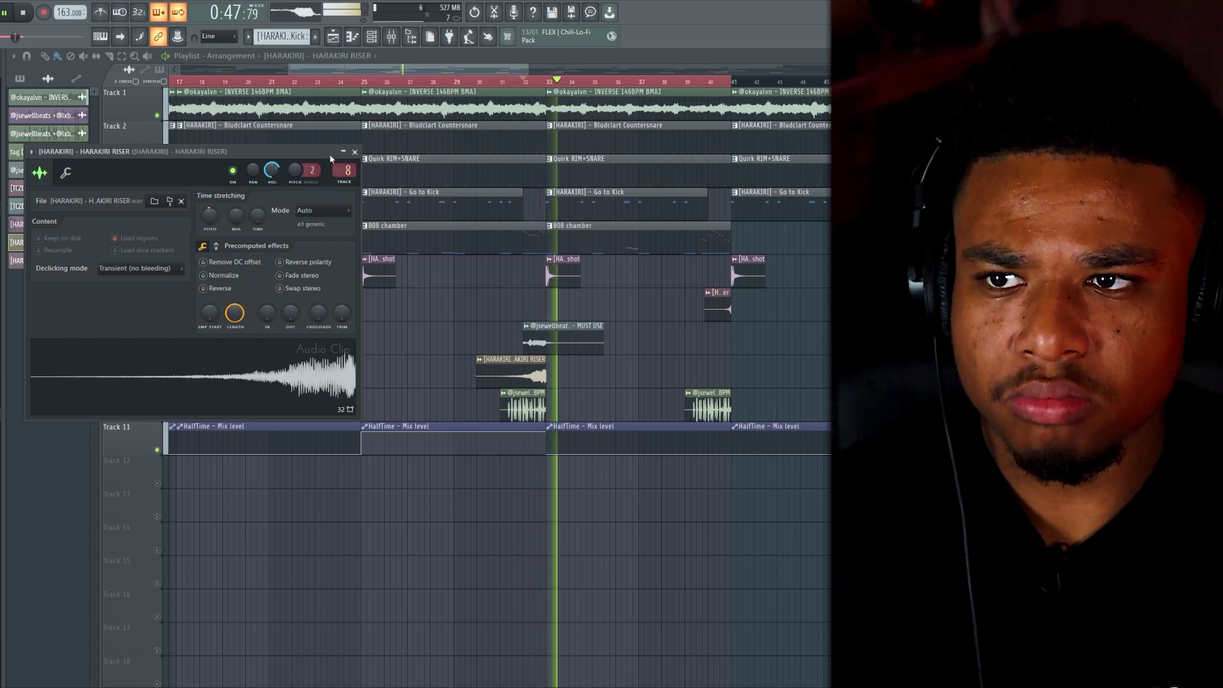
click(355, 152)
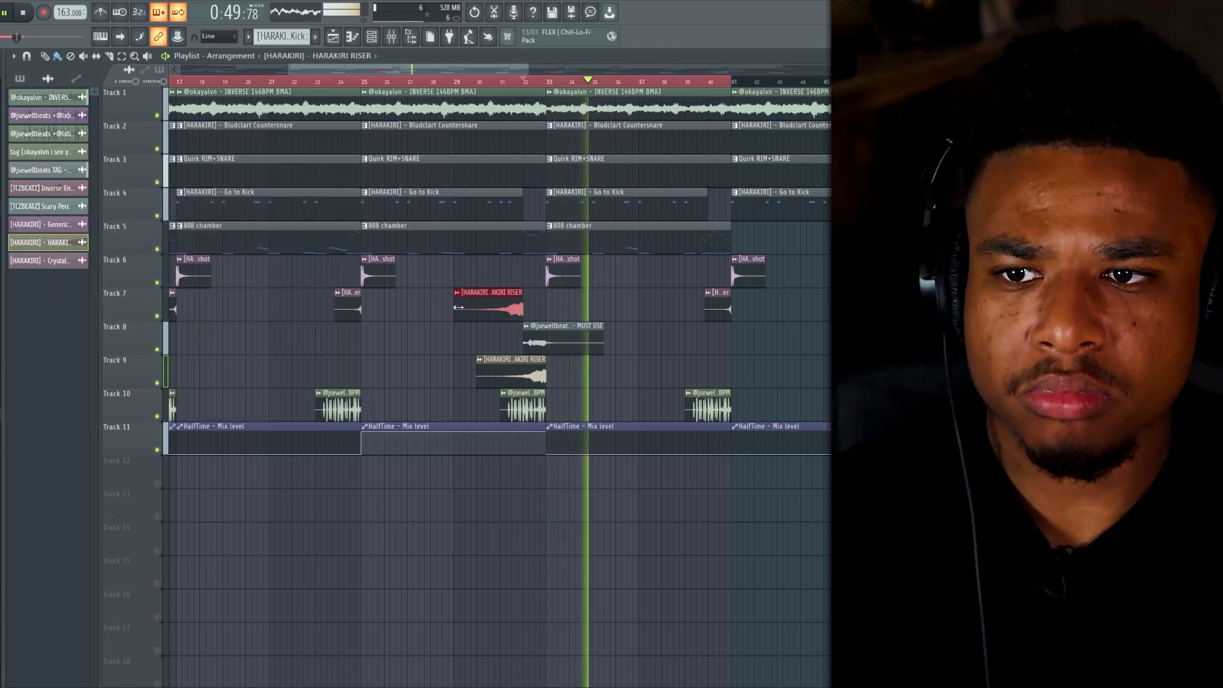
Clear the loop selection from the playlist timeline.
scroll(409, 344, down, 2)
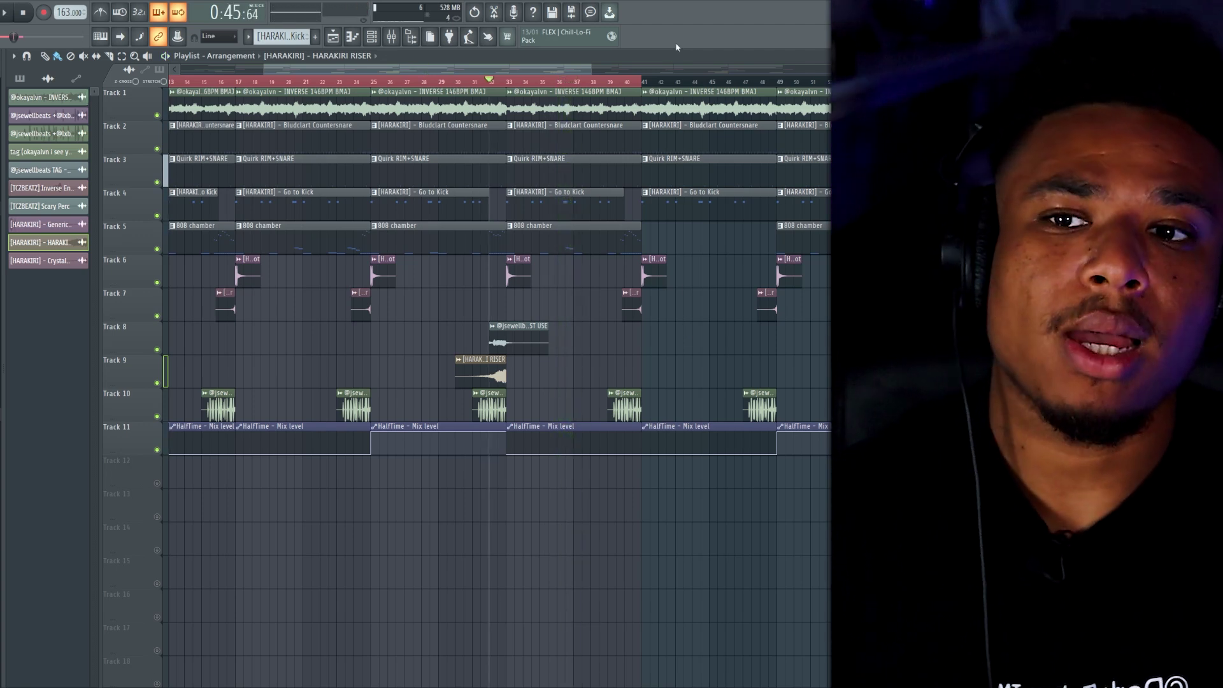
right_click(644, 83)
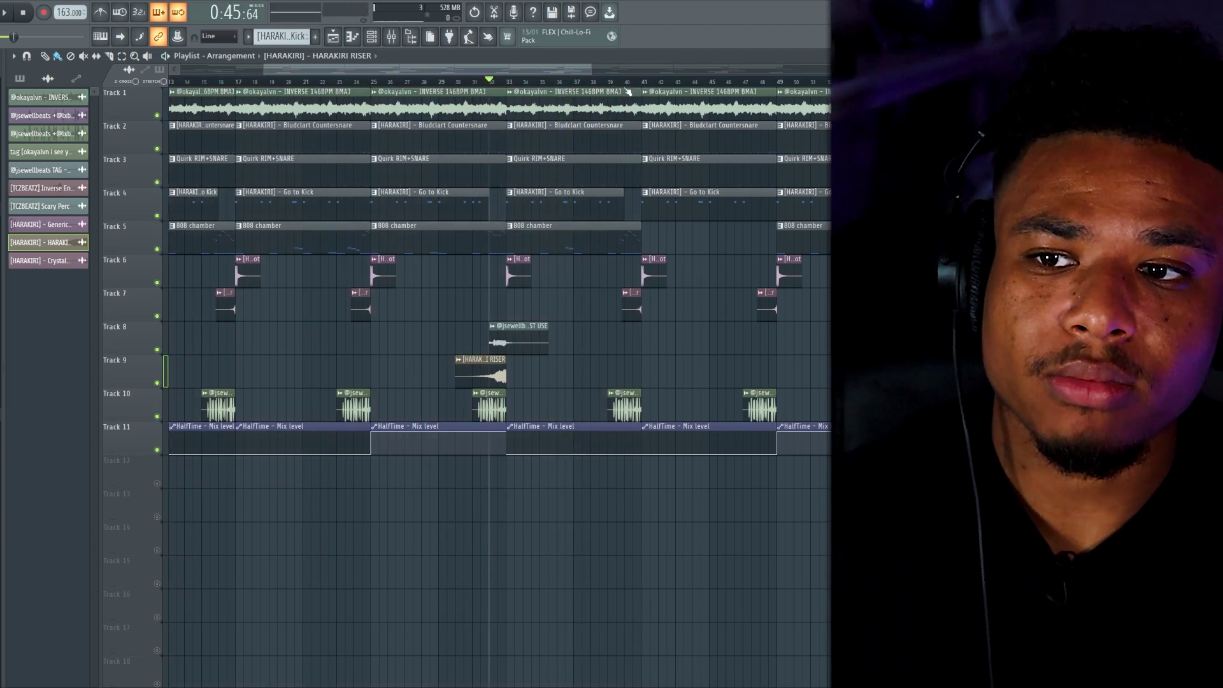